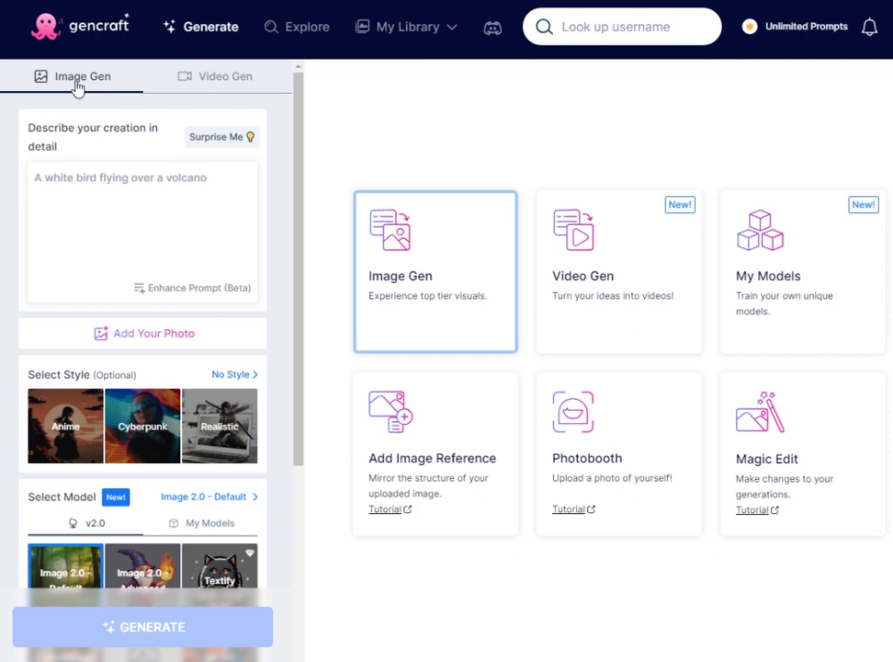
- Enter the prompt 'A girl sitting on an ocean bay', correcting 'sitting' and 'an ocean'
{"action": "left_click", "coordinate": [201, 179]}
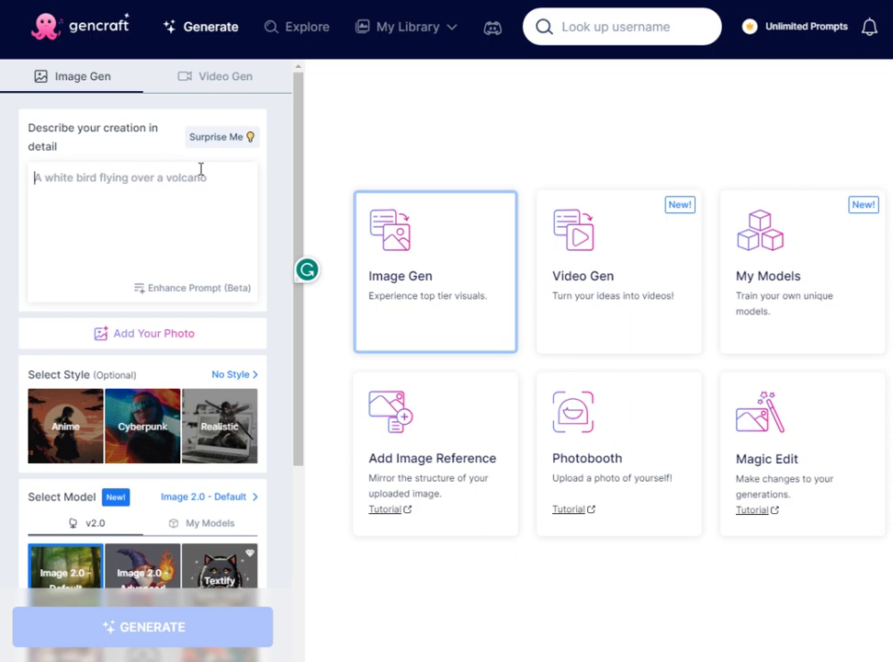
{"action": "type", "text": "A girl s"}
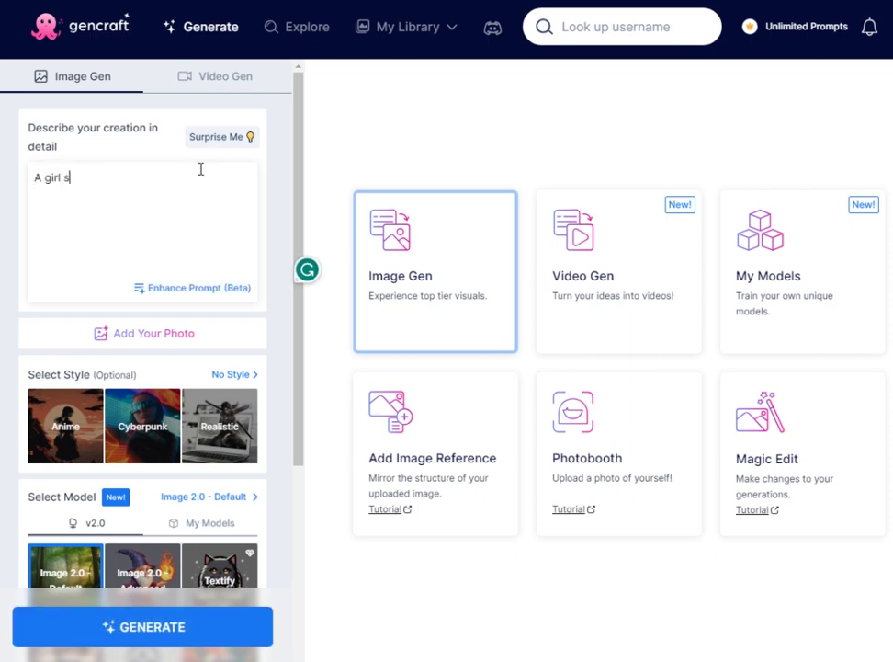
{"action": "type", "text": "itiing on a "}
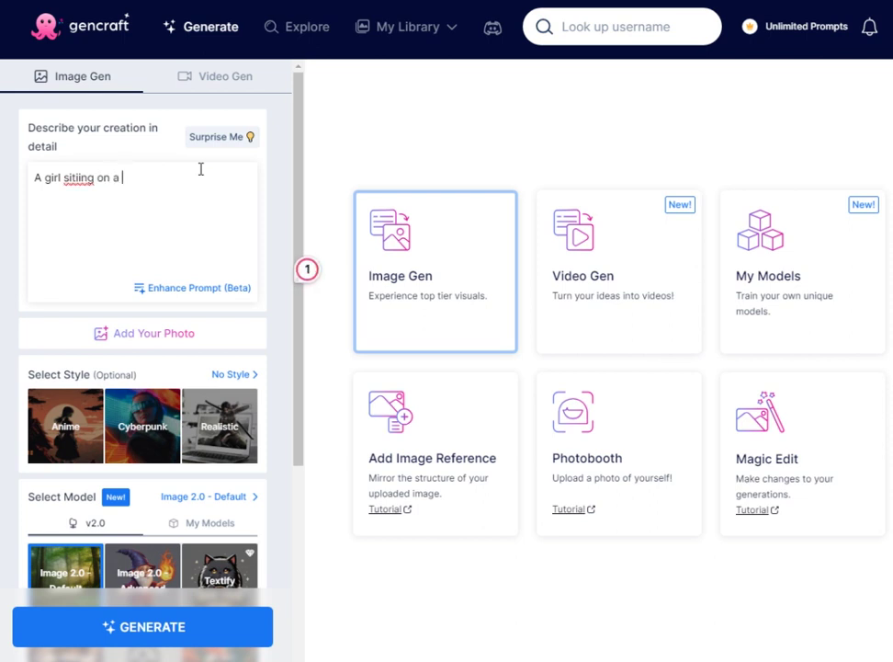
{"action": "type", "text": "ocean "}
{"action": "type", "text": "bay"}
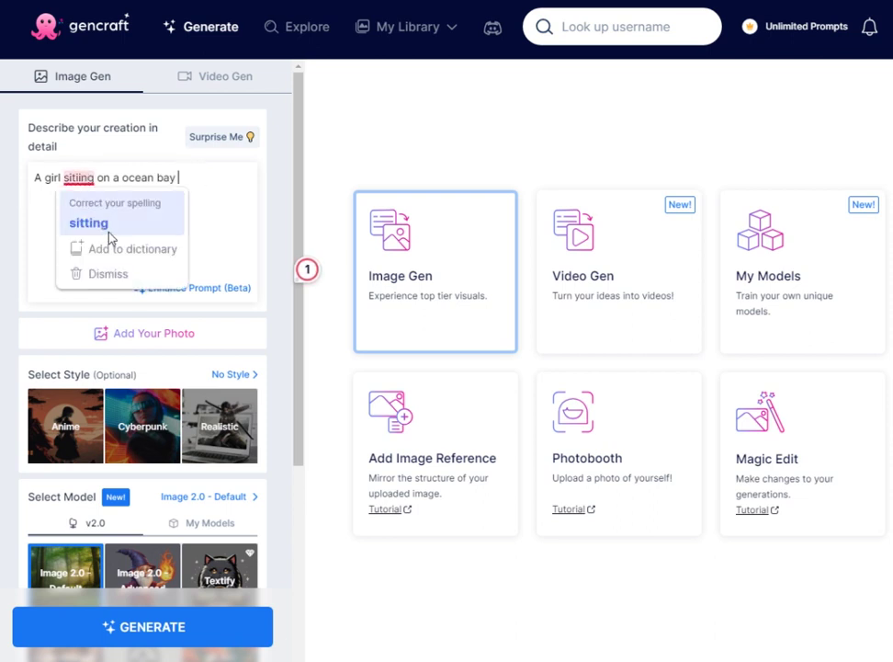
{"action": "left_click", "coordinate": [109, 225]}
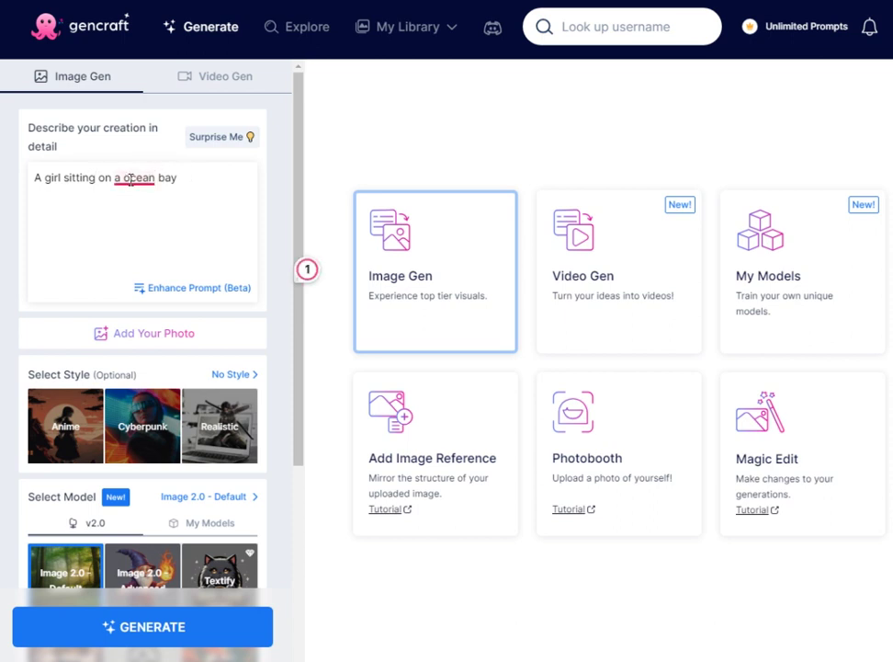
{"action": "left_click", "coordinate": [126, 221]}
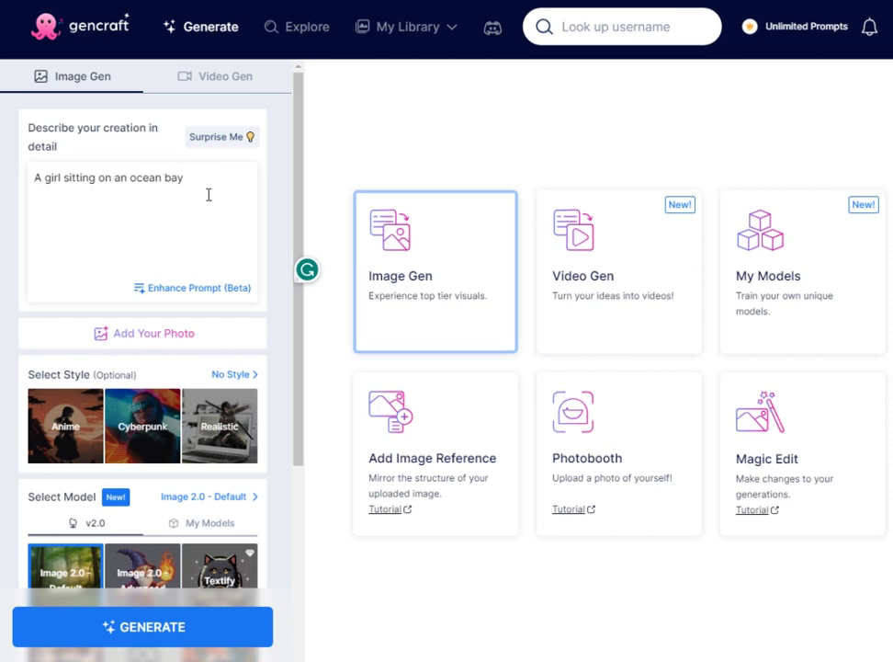
{"action": "left_click", "coordinate": [230, 376]}
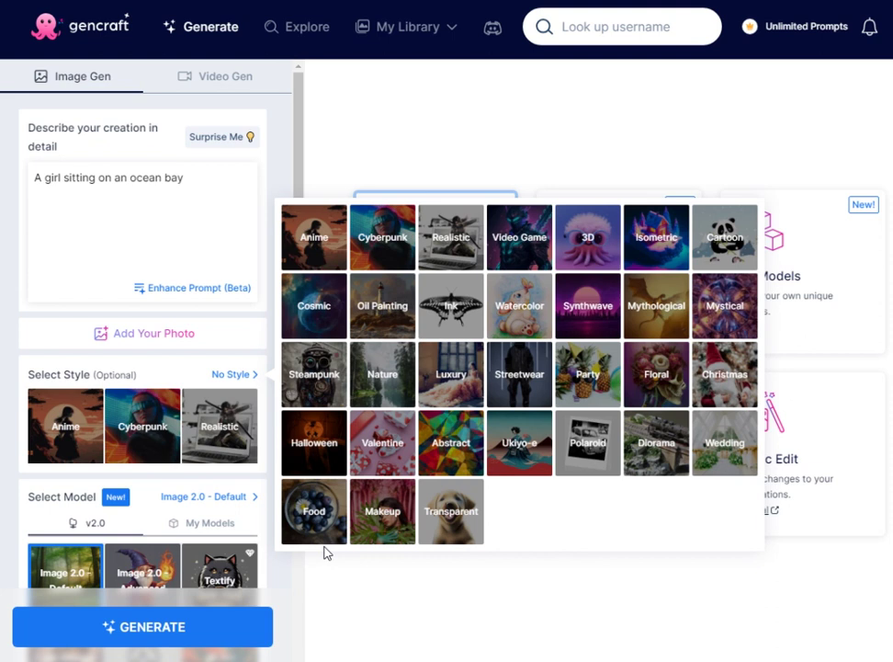
- Choose Anime as the image style
{"action": "left_click", "coordinate": [308, 244]}
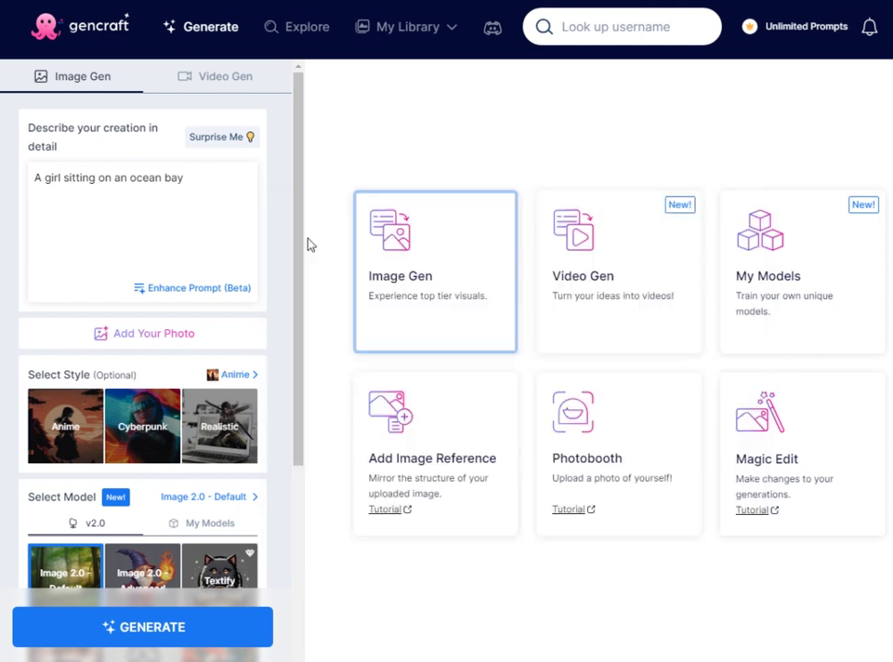
{"action": "scroll", "coordinate": [190, 479], "scroll_direction": "down", "scroll_amount": 1}
{"action": "scroll", "coordinate": [189, 480], "scroll_direction": "down", "scroll_amount": 5}
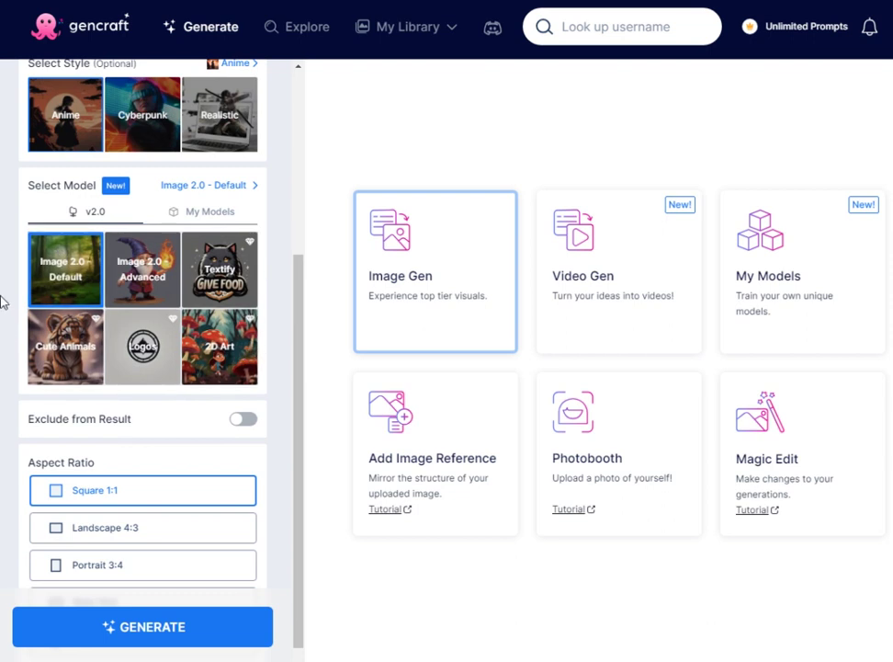
- Keep Image 2.0 - Default selected as the generation model
{"action": "left_click", "coordinate": [234, 195]}
{"action": "mouse_move", "coordinate": [616, 284]}
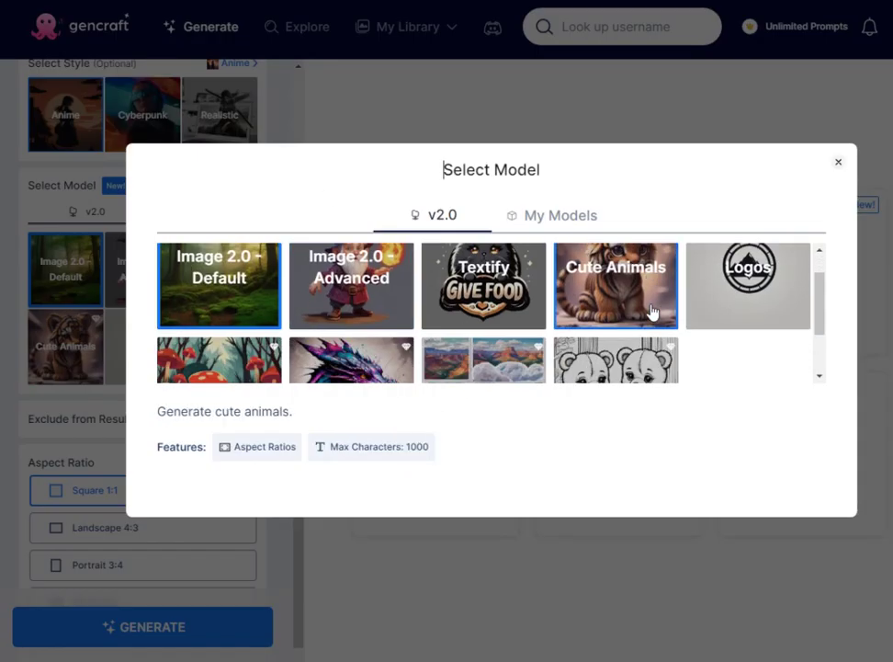
{"action": "scroll", "coordinate": [652, 310], "scroll_direction": "down", "scroll_amount": 2}
{"action": "scroll", "coordinate": [652, 310], "scroll_direction": "up", "scroll_amount": 3}
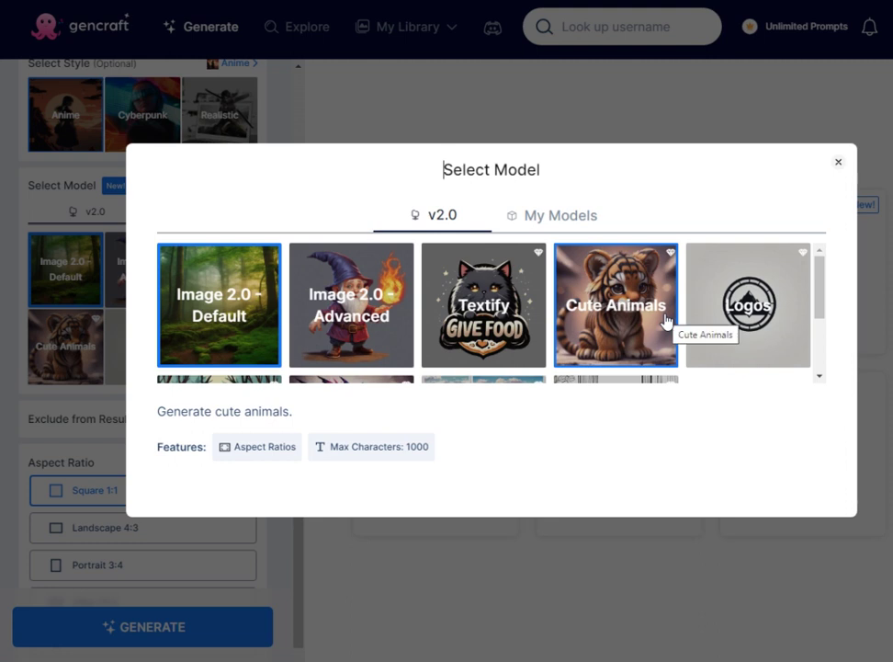
{"action": "left_click", "coordinate": [240, 315]}
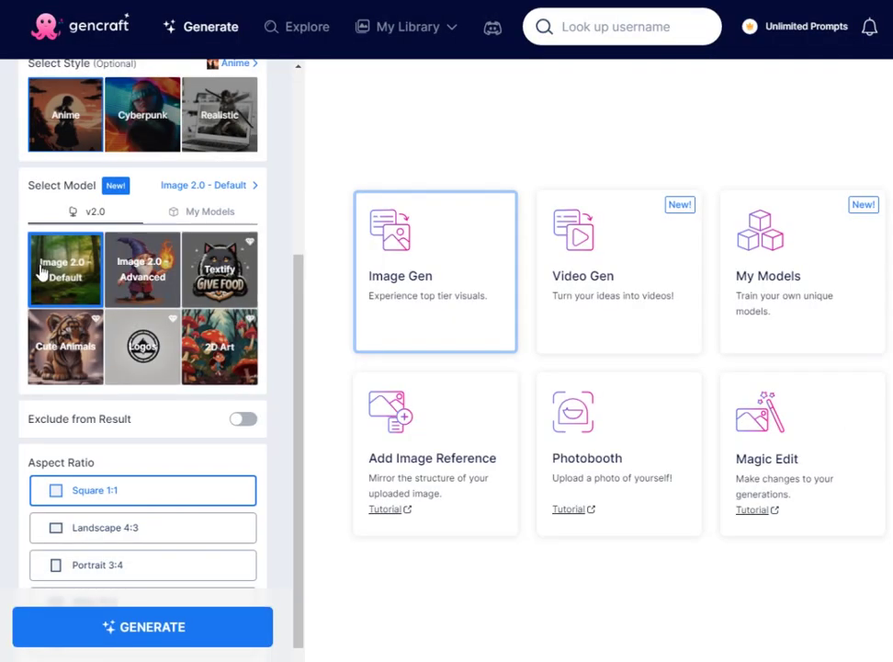
{"action": "mouse_move", "coordinate": [219, 347]}
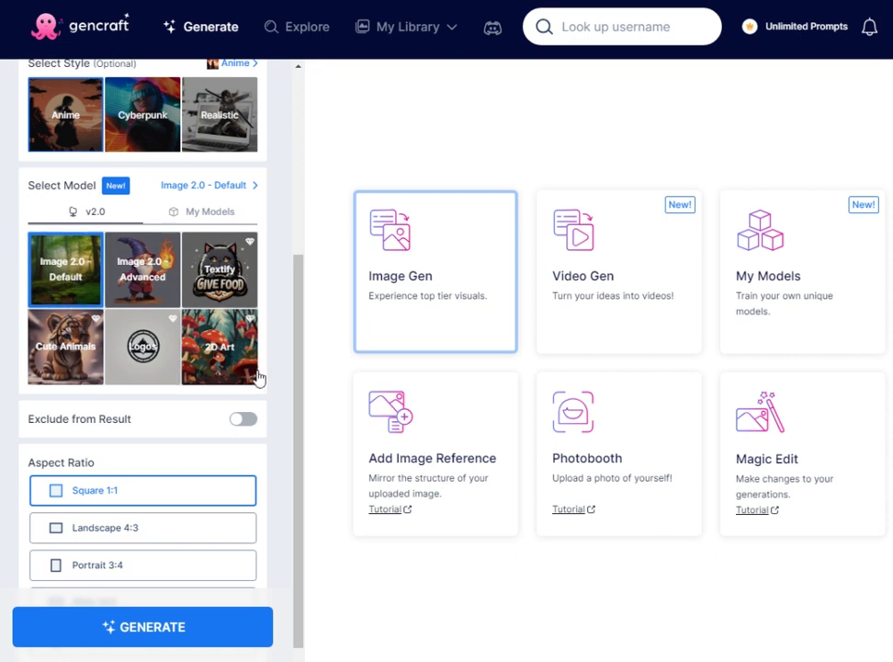
{"action": "scroll", "coordinate": [258, 381], "scroll_direction": "down", "scroll_amount": 2}
{"action": "scroll", "coordinate": [267, 437], "scroll_direction": "down", "scroll_amount": 2}
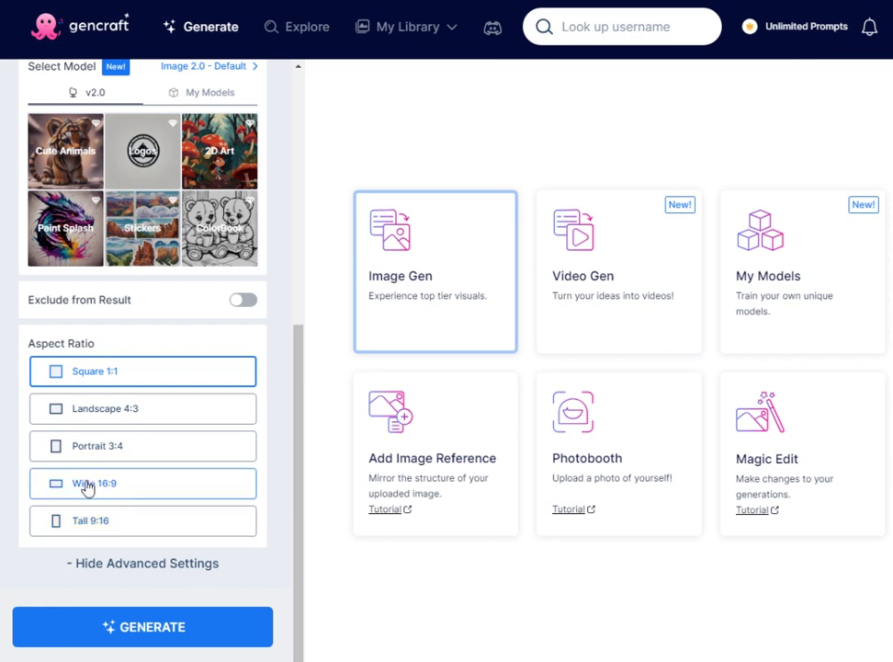
- Change the aspect ratio from square 1:1 to Wide 16:9
{"action": "left_click", "coordinate": [85, 487]}
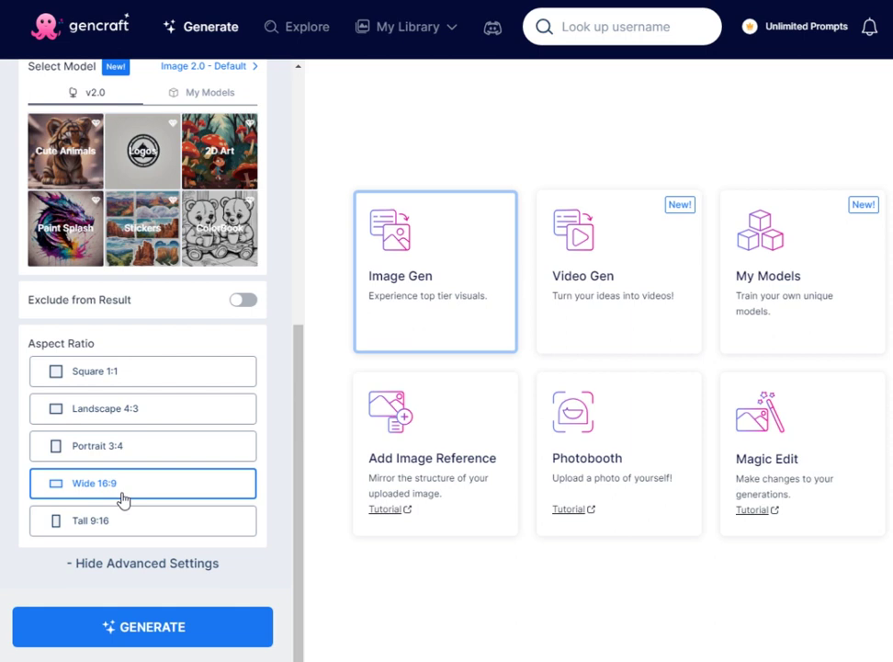
- Generate the Wide 16:9 anime images and compare the second result with the first
{"action": "left_click", "coordinate": [153, 631]}
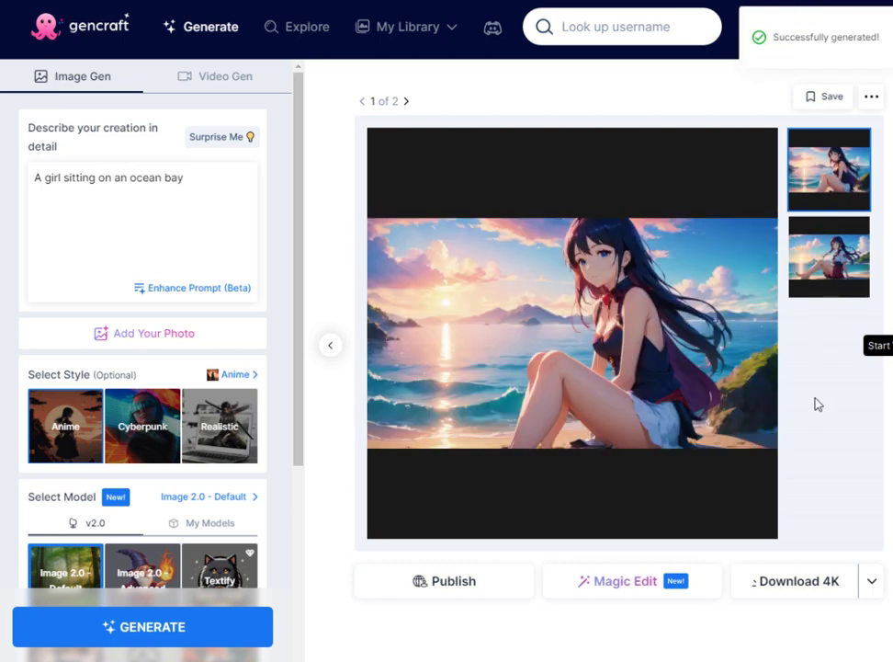
{"action": "left_click", "coordinate": [831, 259]}
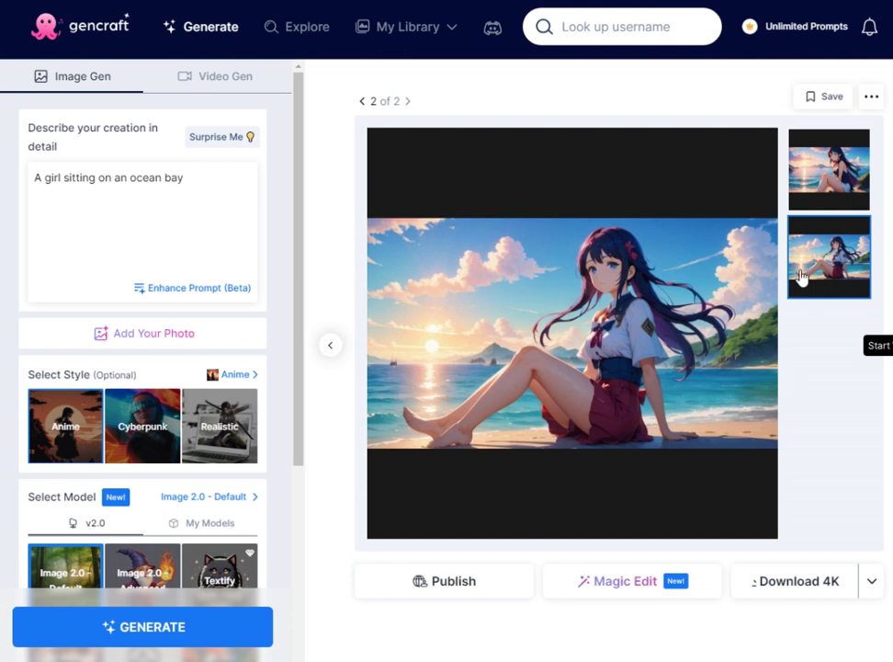
{"action": "left_click", "coordinate": [815, 189]}
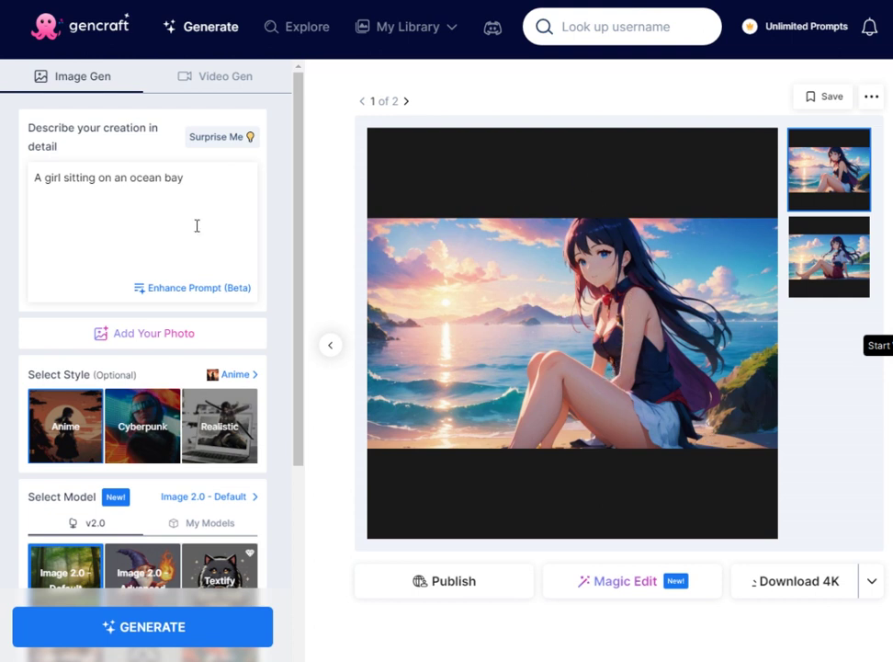
- Insert 'with green hair and white tops' after 'A girl' in the description
{"action": "left_click", "coordinate": [59, 177]}
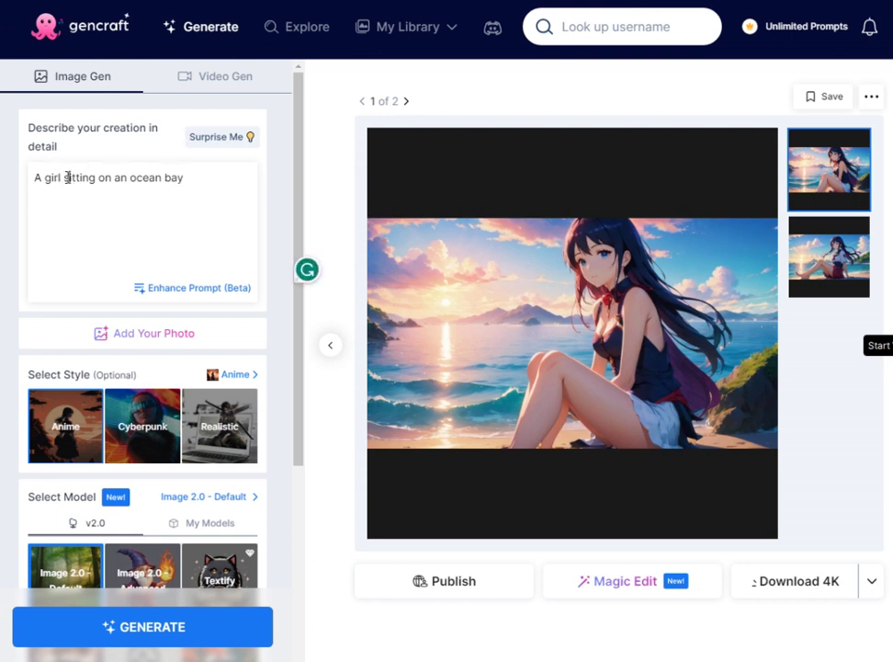
{"action": "type", "text": "with green "}
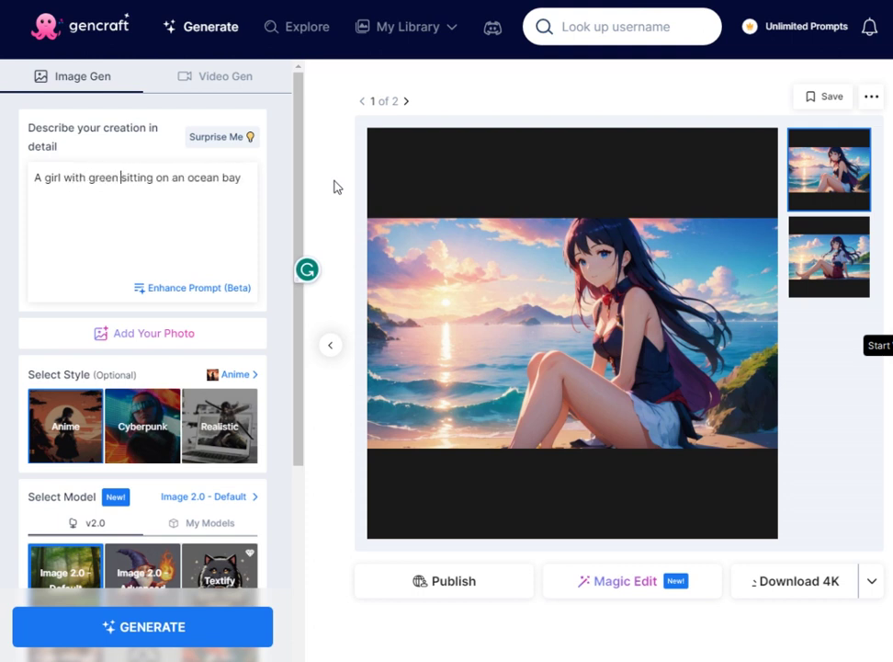
{"action": "type", "text": "ha"}
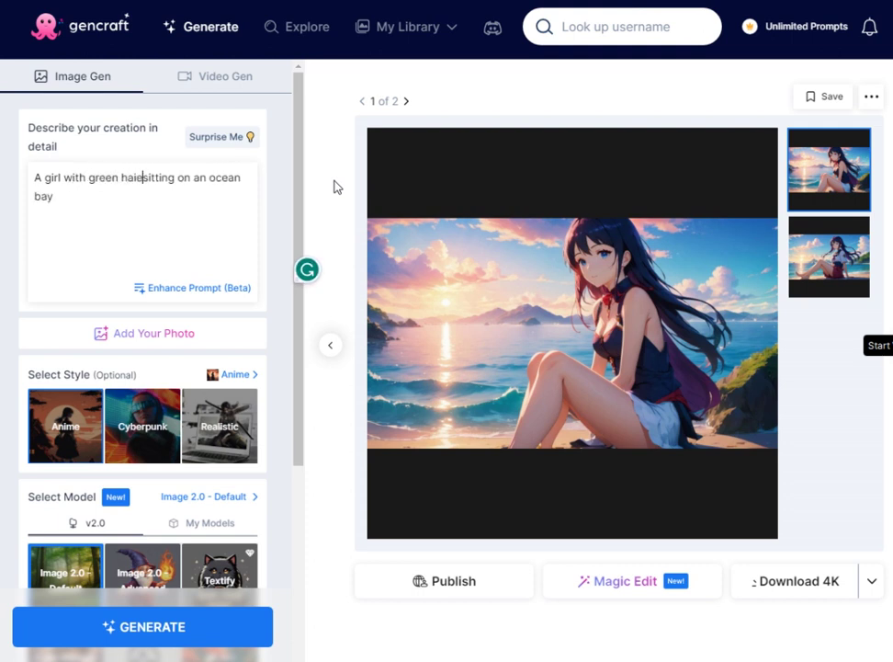
{"action": "type", "text": "i"}
{"action": "type", "text": "e"}
{"action": "key", "text": "BackSpace"}
{"action": "key", "text": "BackSpace"}
{"action": "type", "text": "i"}
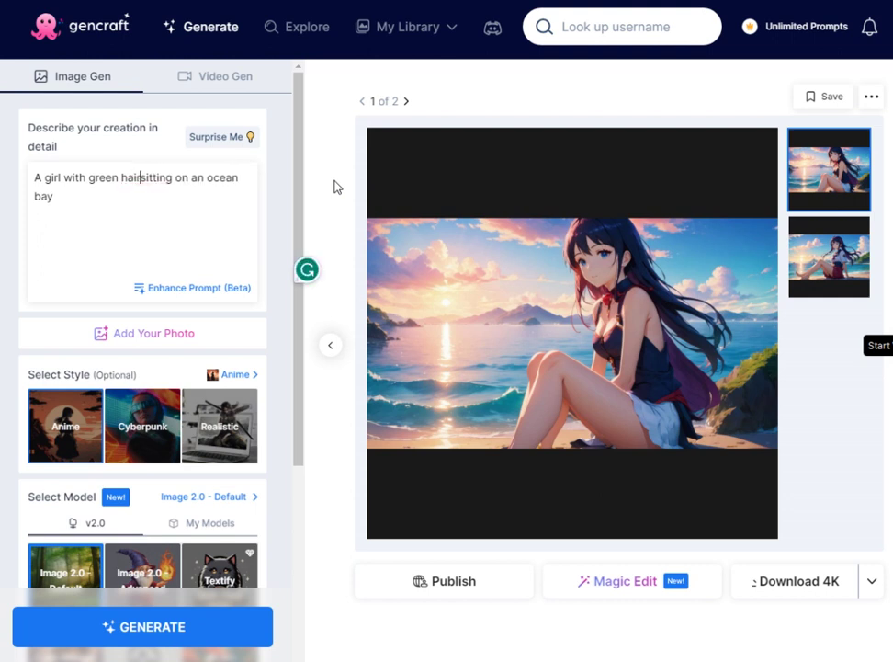
{"action": "type", "text": "r and "}
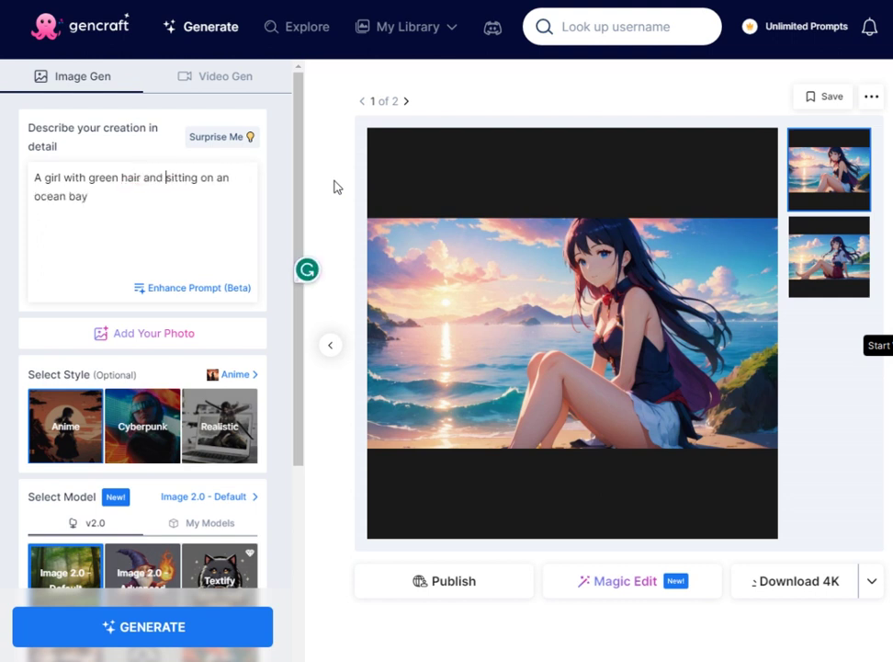
{"action": "type", "text": "white "}
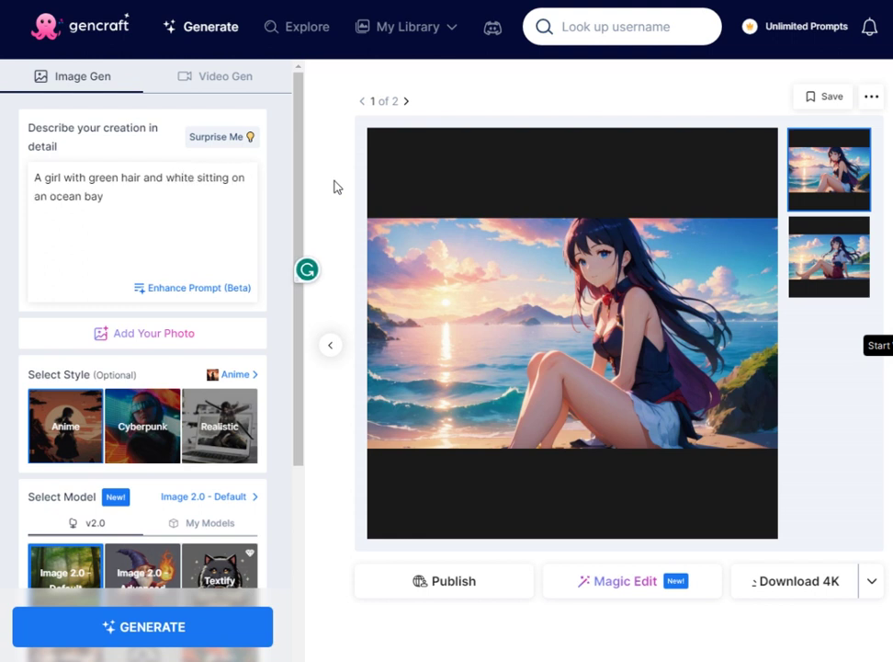
{"action": "type", "text": "tops"}
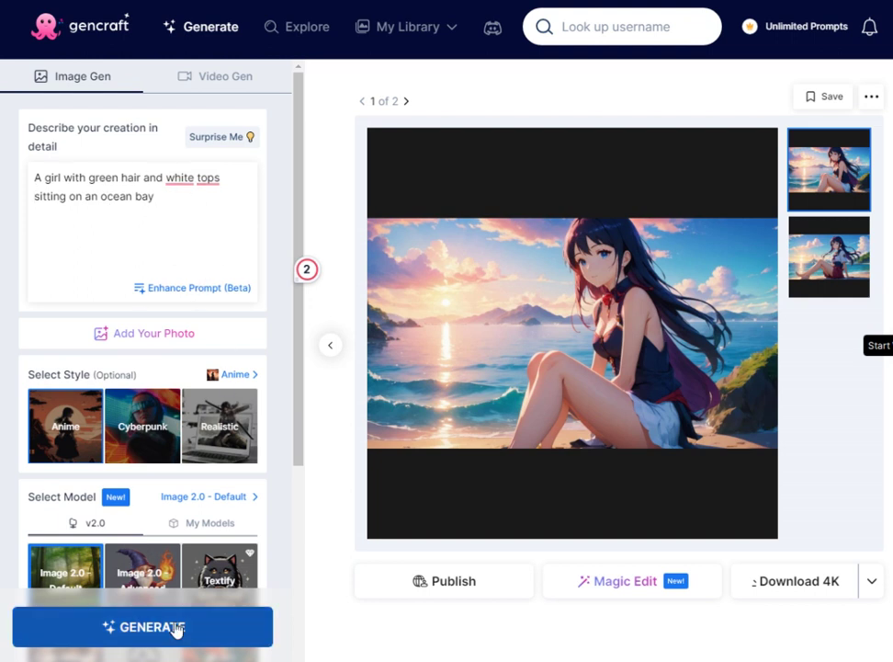
- Regenerate Wide 16:9 anime images from the green-hair, white-top description
{"action": "scroll", "coordinate": [198, 527], "scroll_direction": "down", "scroll_amount": 5}
{"action": "left_click", "coordinate": [143, 639]}
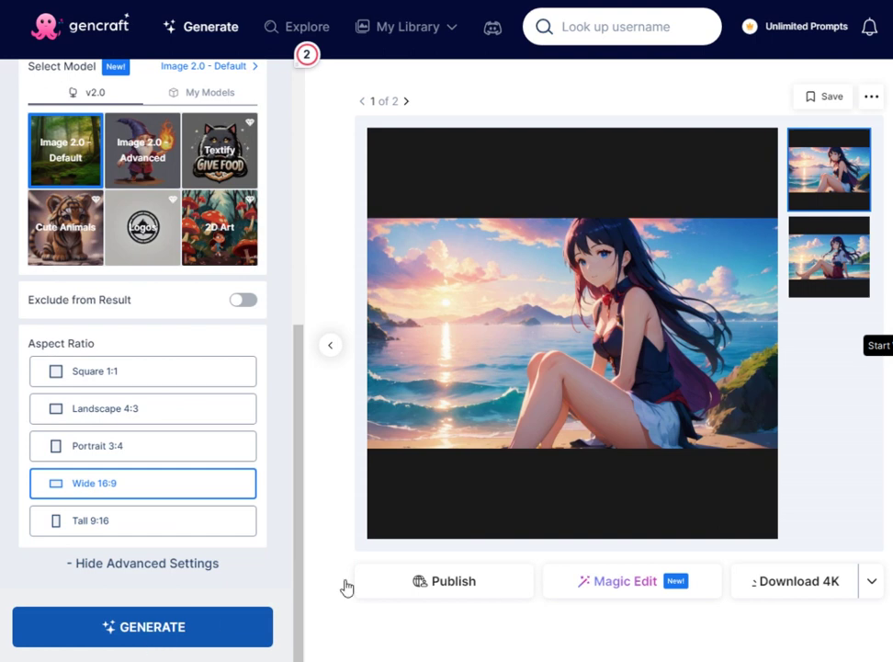